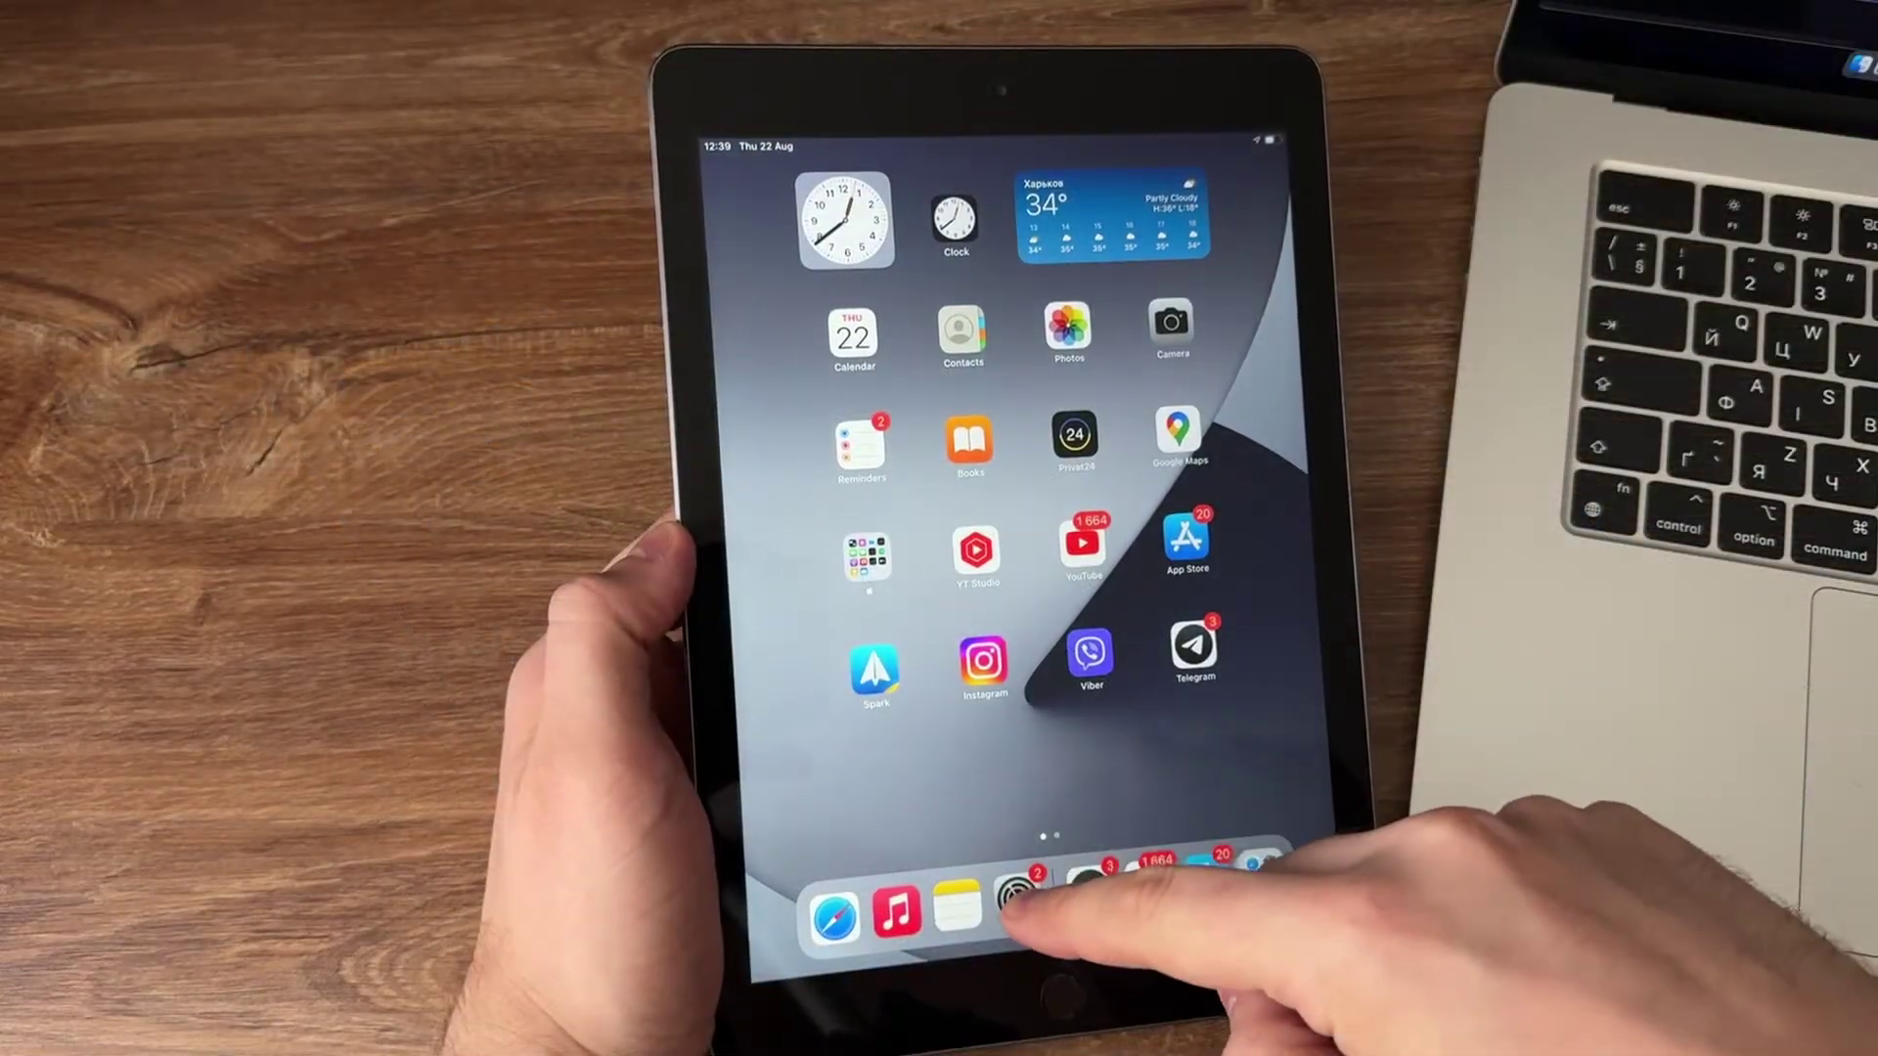
- Open Settings on General and go into the Apple ID account details
{"action": "left_click", "coordinate": [1018, 899]}
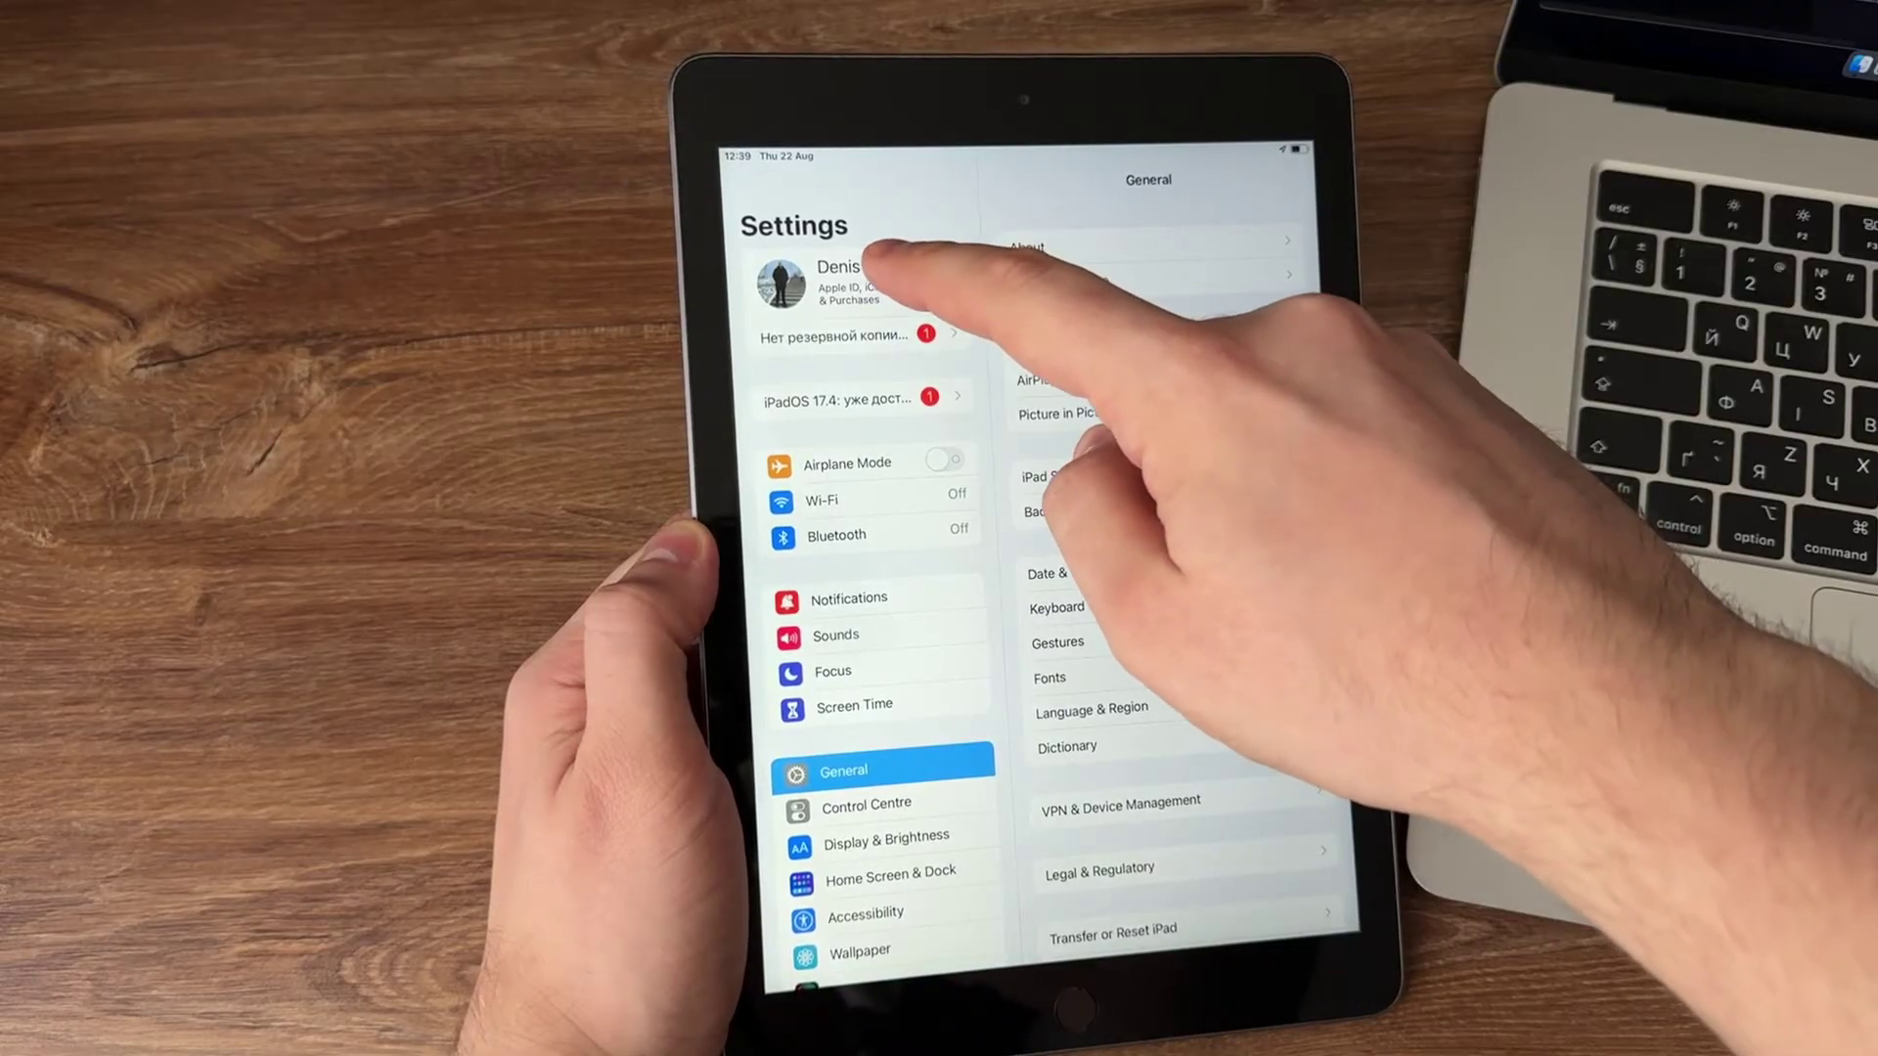
{"action": "left_click", "coordinate": [852, 271]}
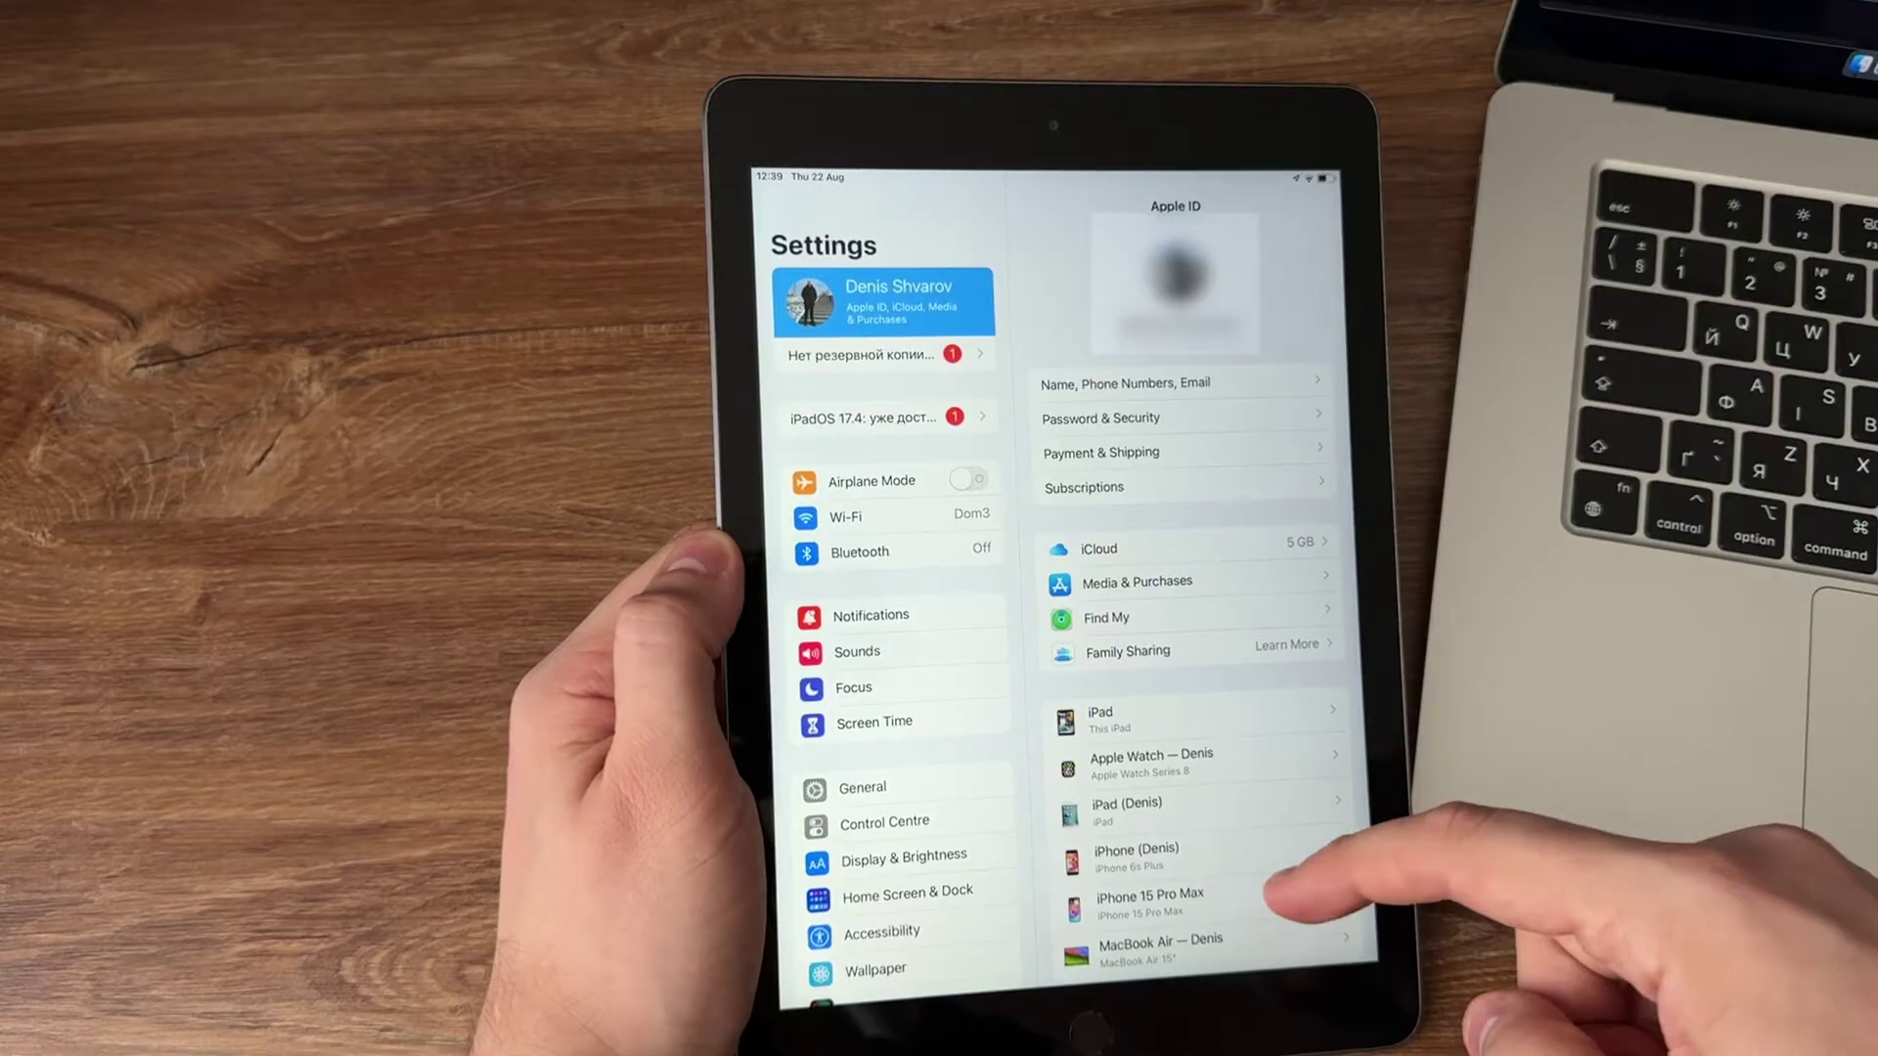
{"action": "scroll", "coordinate": [1261, 675], "scroll_direction": "down", "scroll_amount": 3}
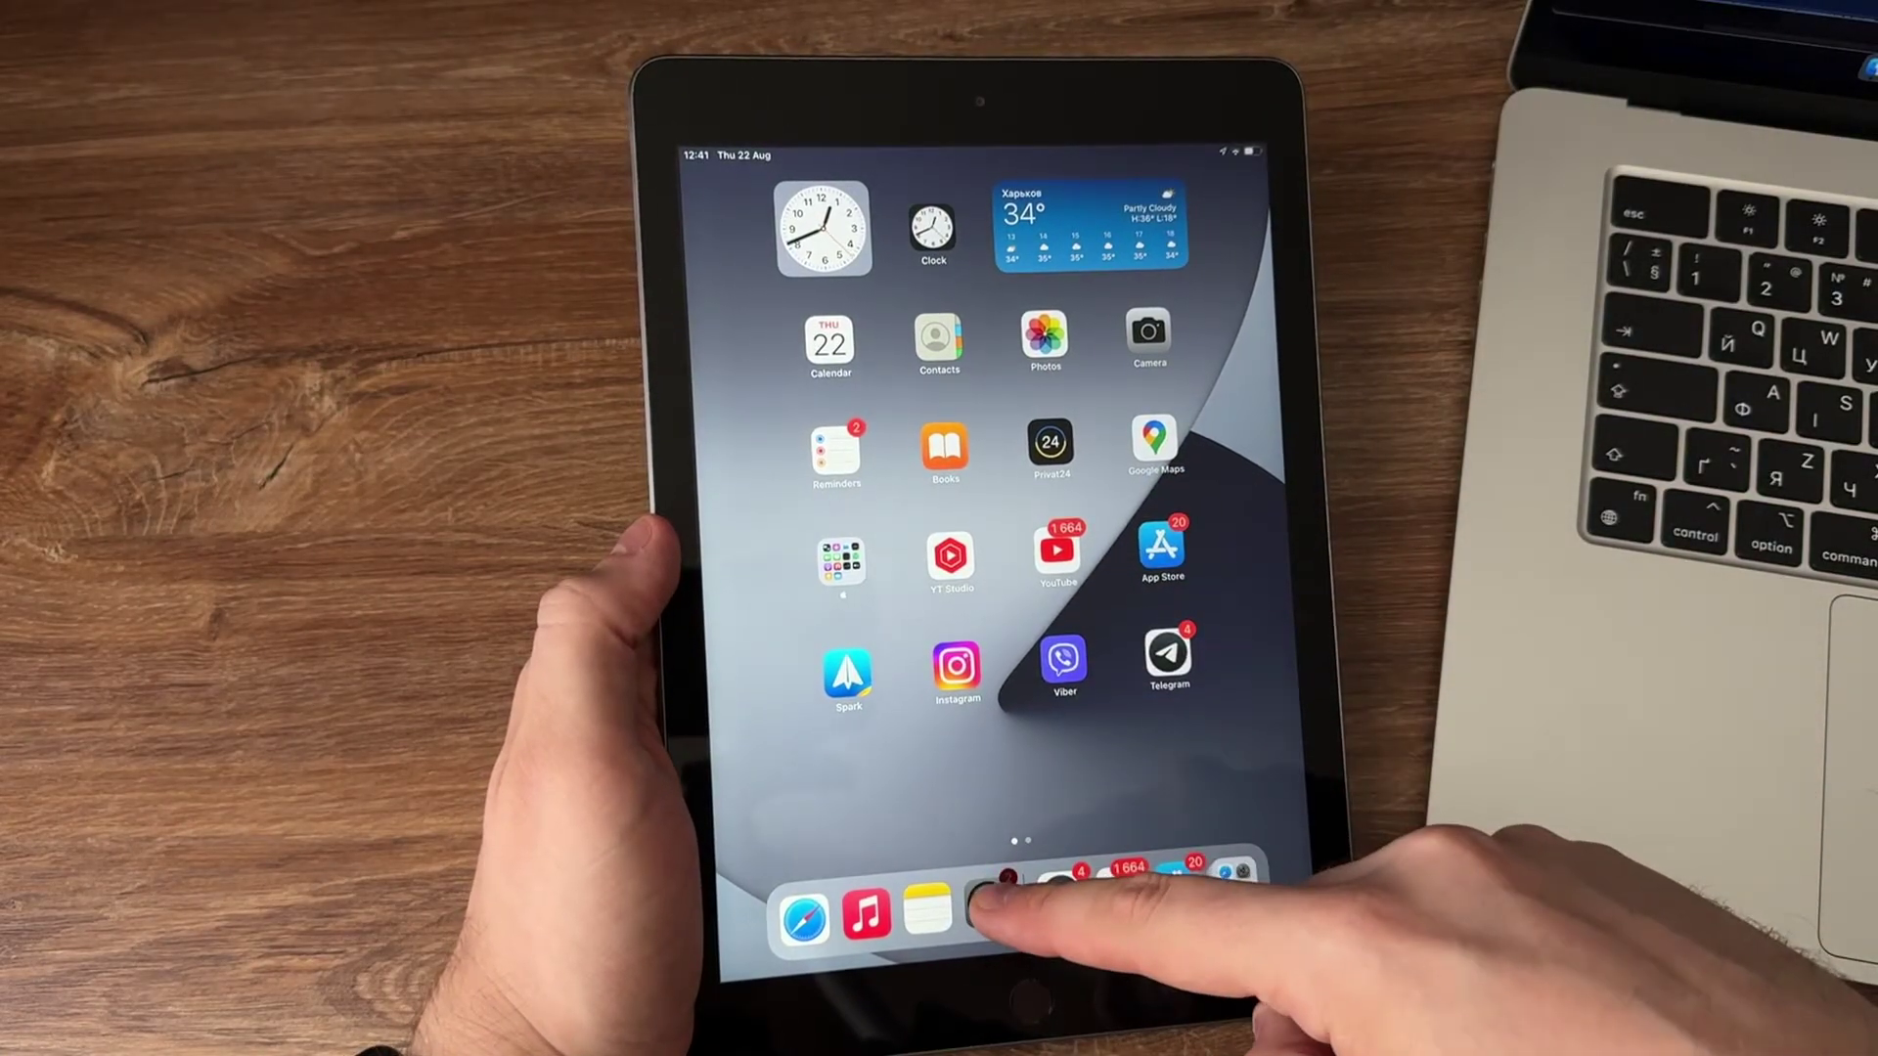
- Bring up the Settings icon's quick-action menu in the dock, then dismiss it
{"action": "left_click", "coordinate": [986, 902]}
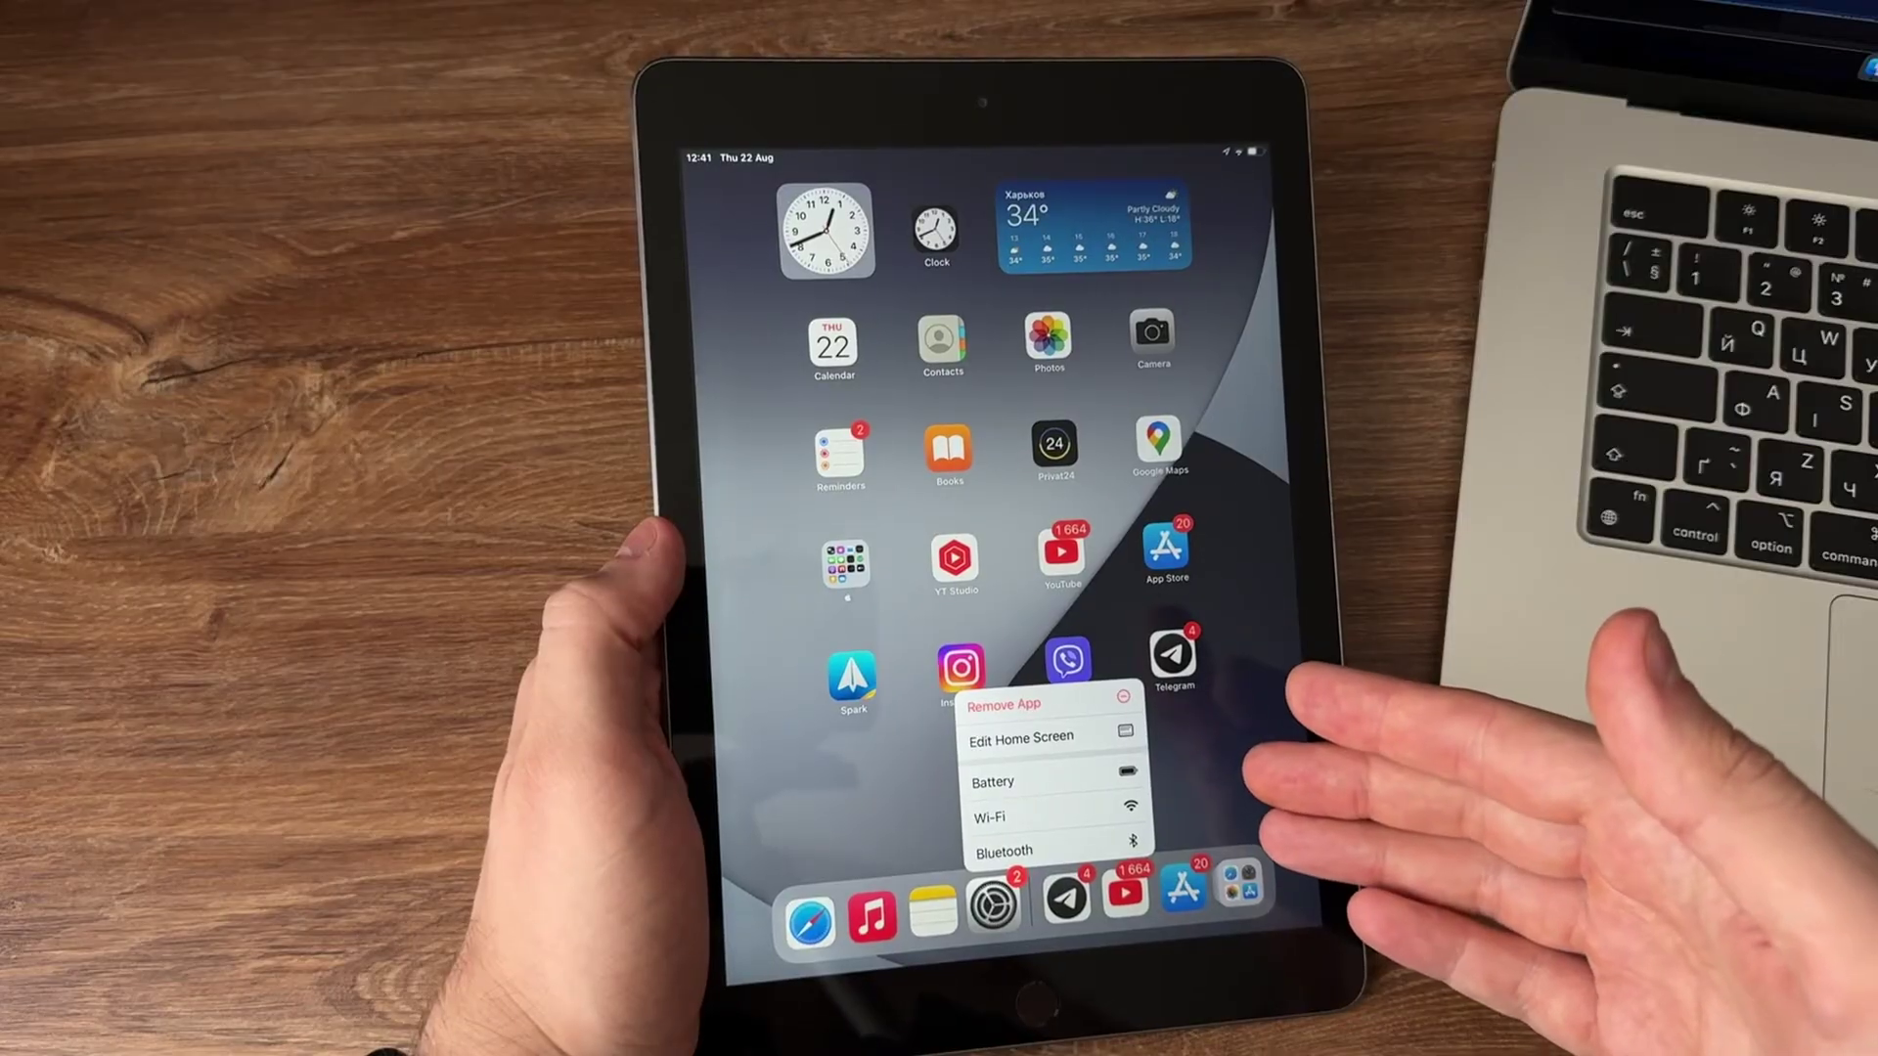
{"action": "left_click", "coordinate": [1248, 580]}
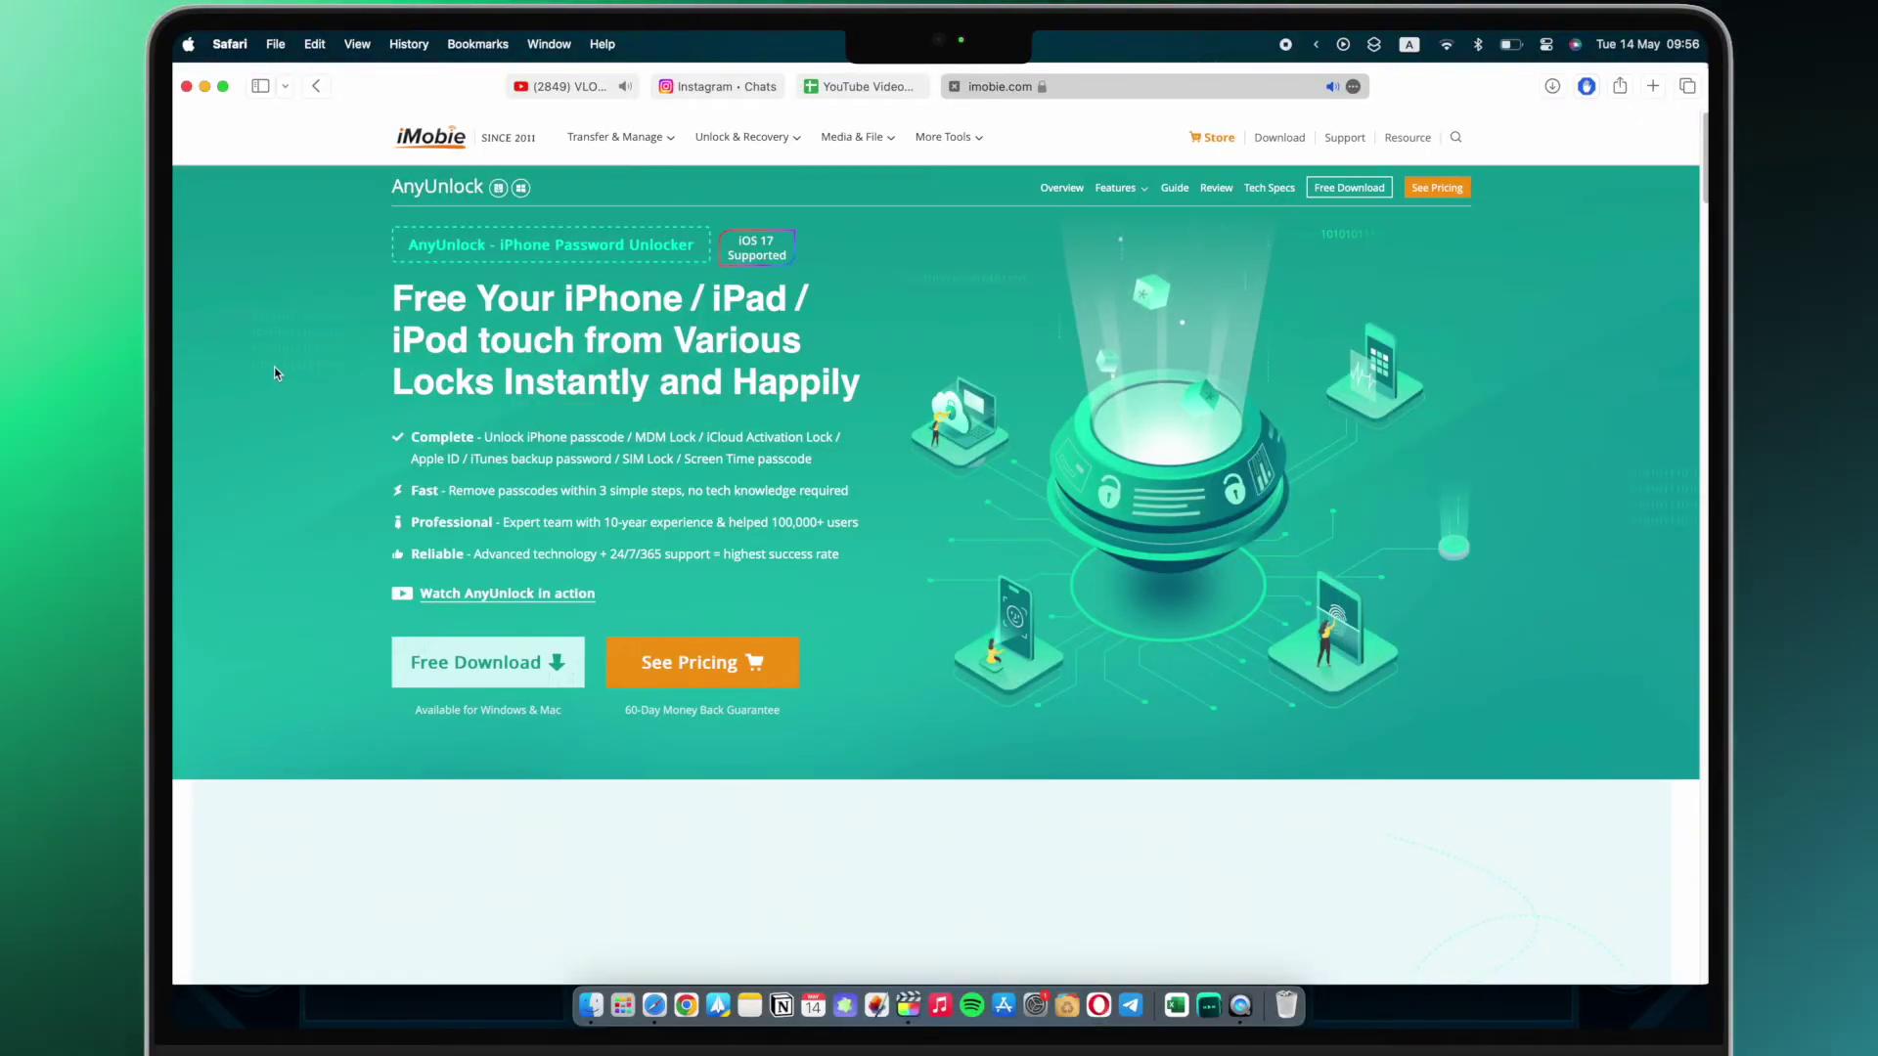
{"action": "scroll", "coordinate": [275, 368], "scroll_direction": "down", "scroll_amount": 2}
{"action": "scroll", "coordinate": [275, 367], "scroll_direction": "down", "scroll_amount": 3}
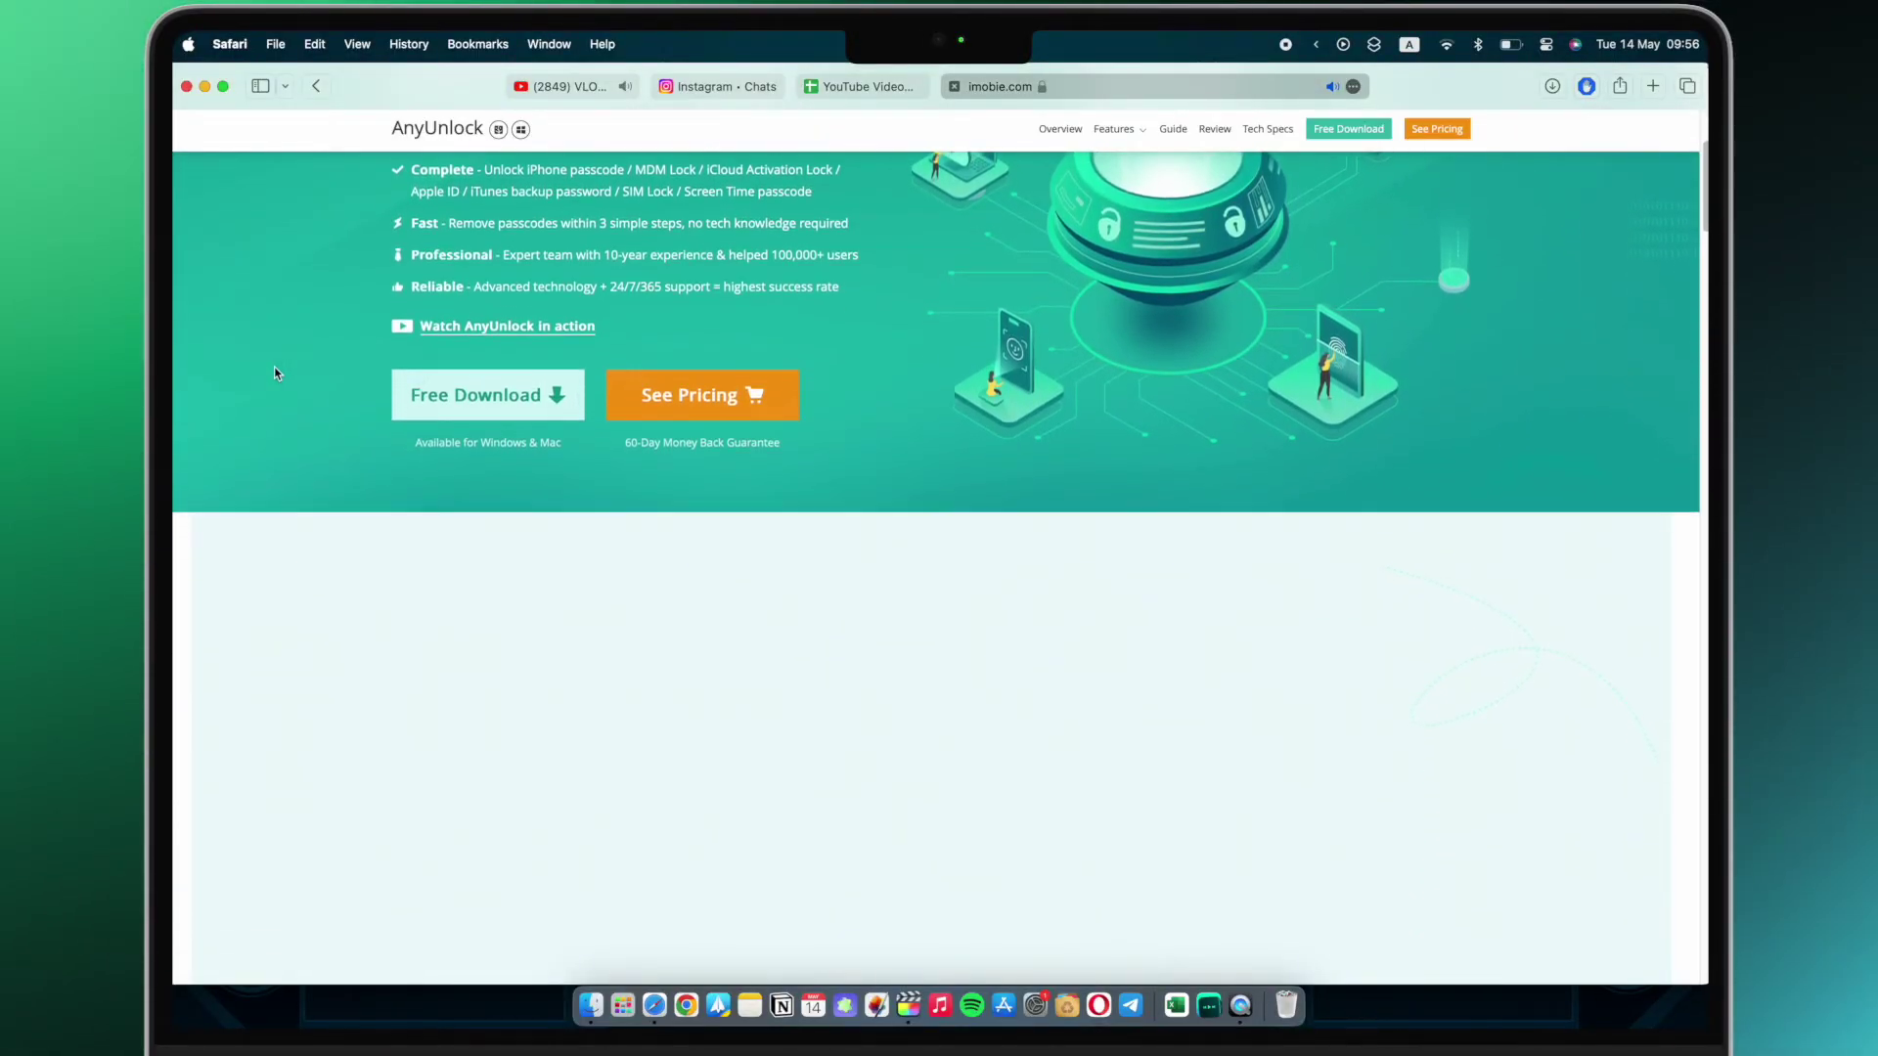
{"action": "scroll", "coordinate": [275, 373], "scroll_direction": "down", "scroll_amount": 2}
{"action": "scroll", "coordinate": [277, 369], "scroll_direction": "down", "scroll_amount": 3}
{"action": "scroll", "coordinate": [277, 369], "scroll_direction": "down", "scroll_amount": 2}
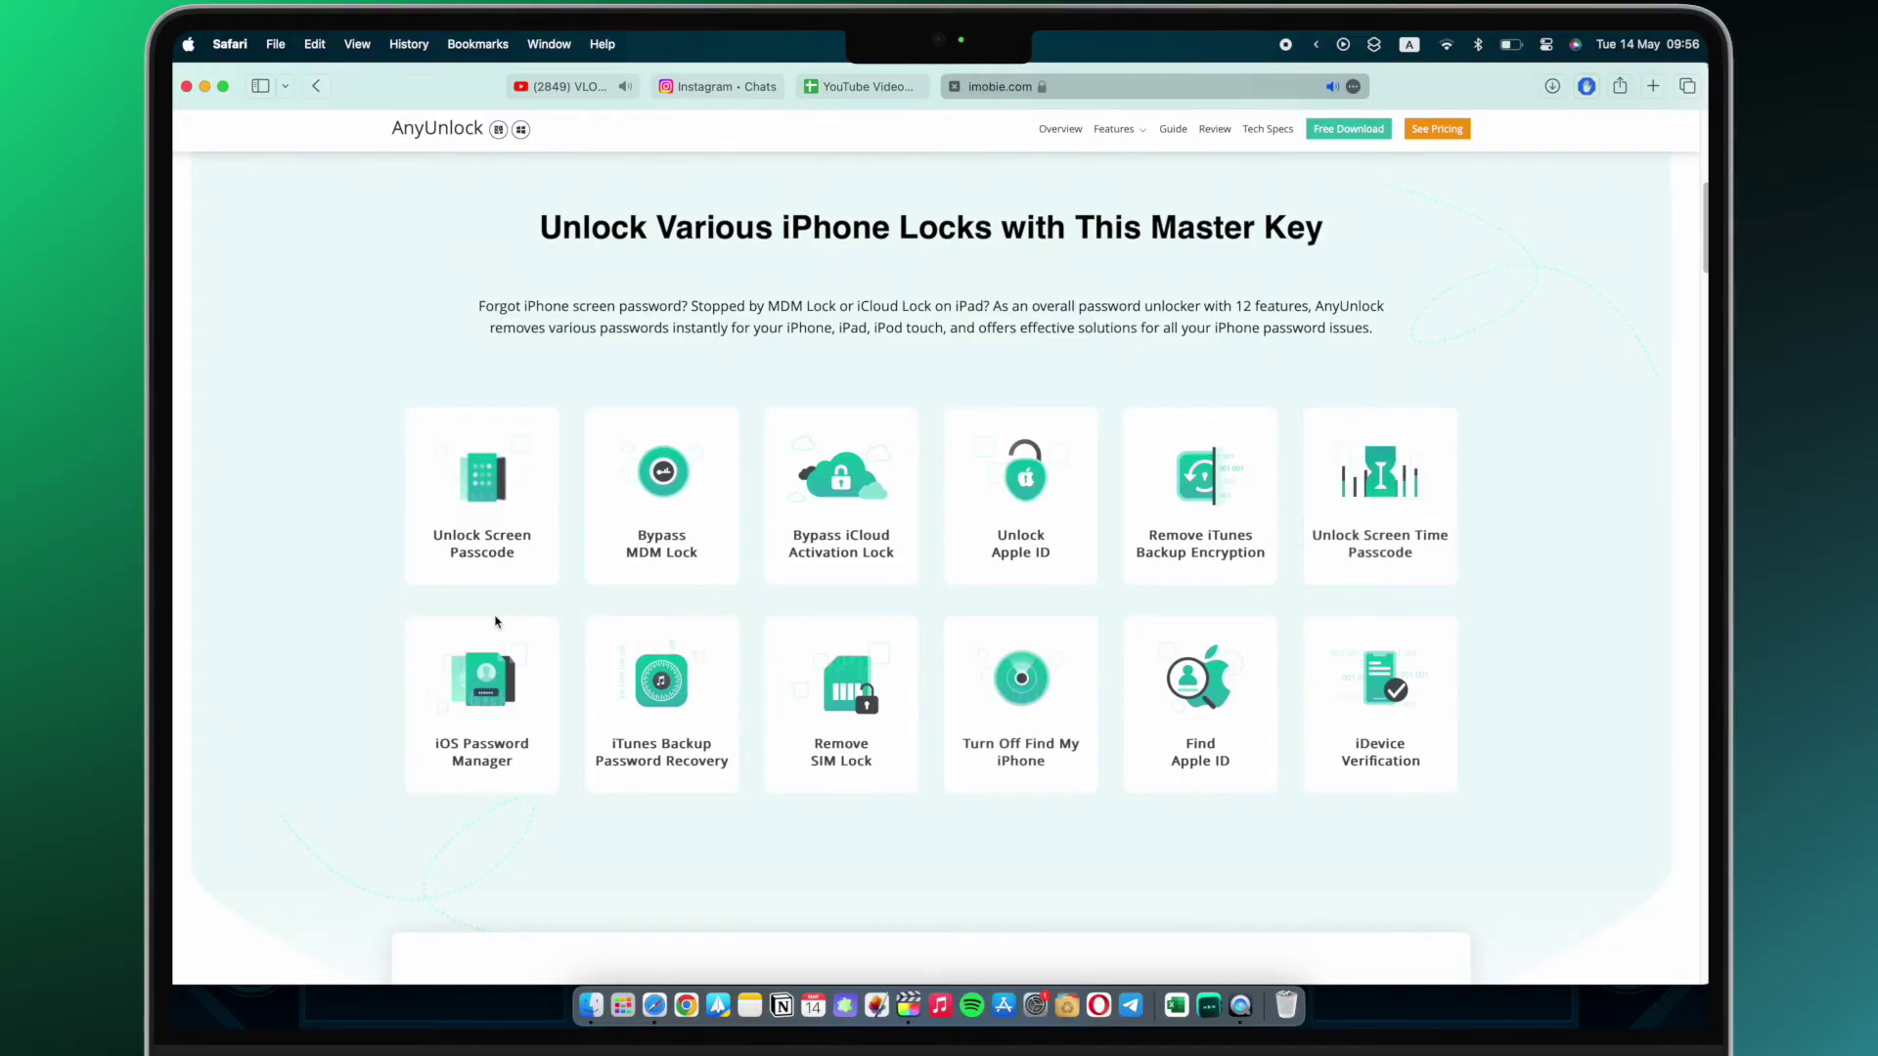
{"action": "scroll", "coordinate": [406, 595], "scroll_direction": "down", "scroll_amount": 2}
{"action": "scroll", "coordinate": [405, 596], "scroll_direction": "down", "scroll_amount": 2}
{"action": "scroll", "coordinate": [405, 595], "scroll_direction": "down", "scroll_amount": 1}
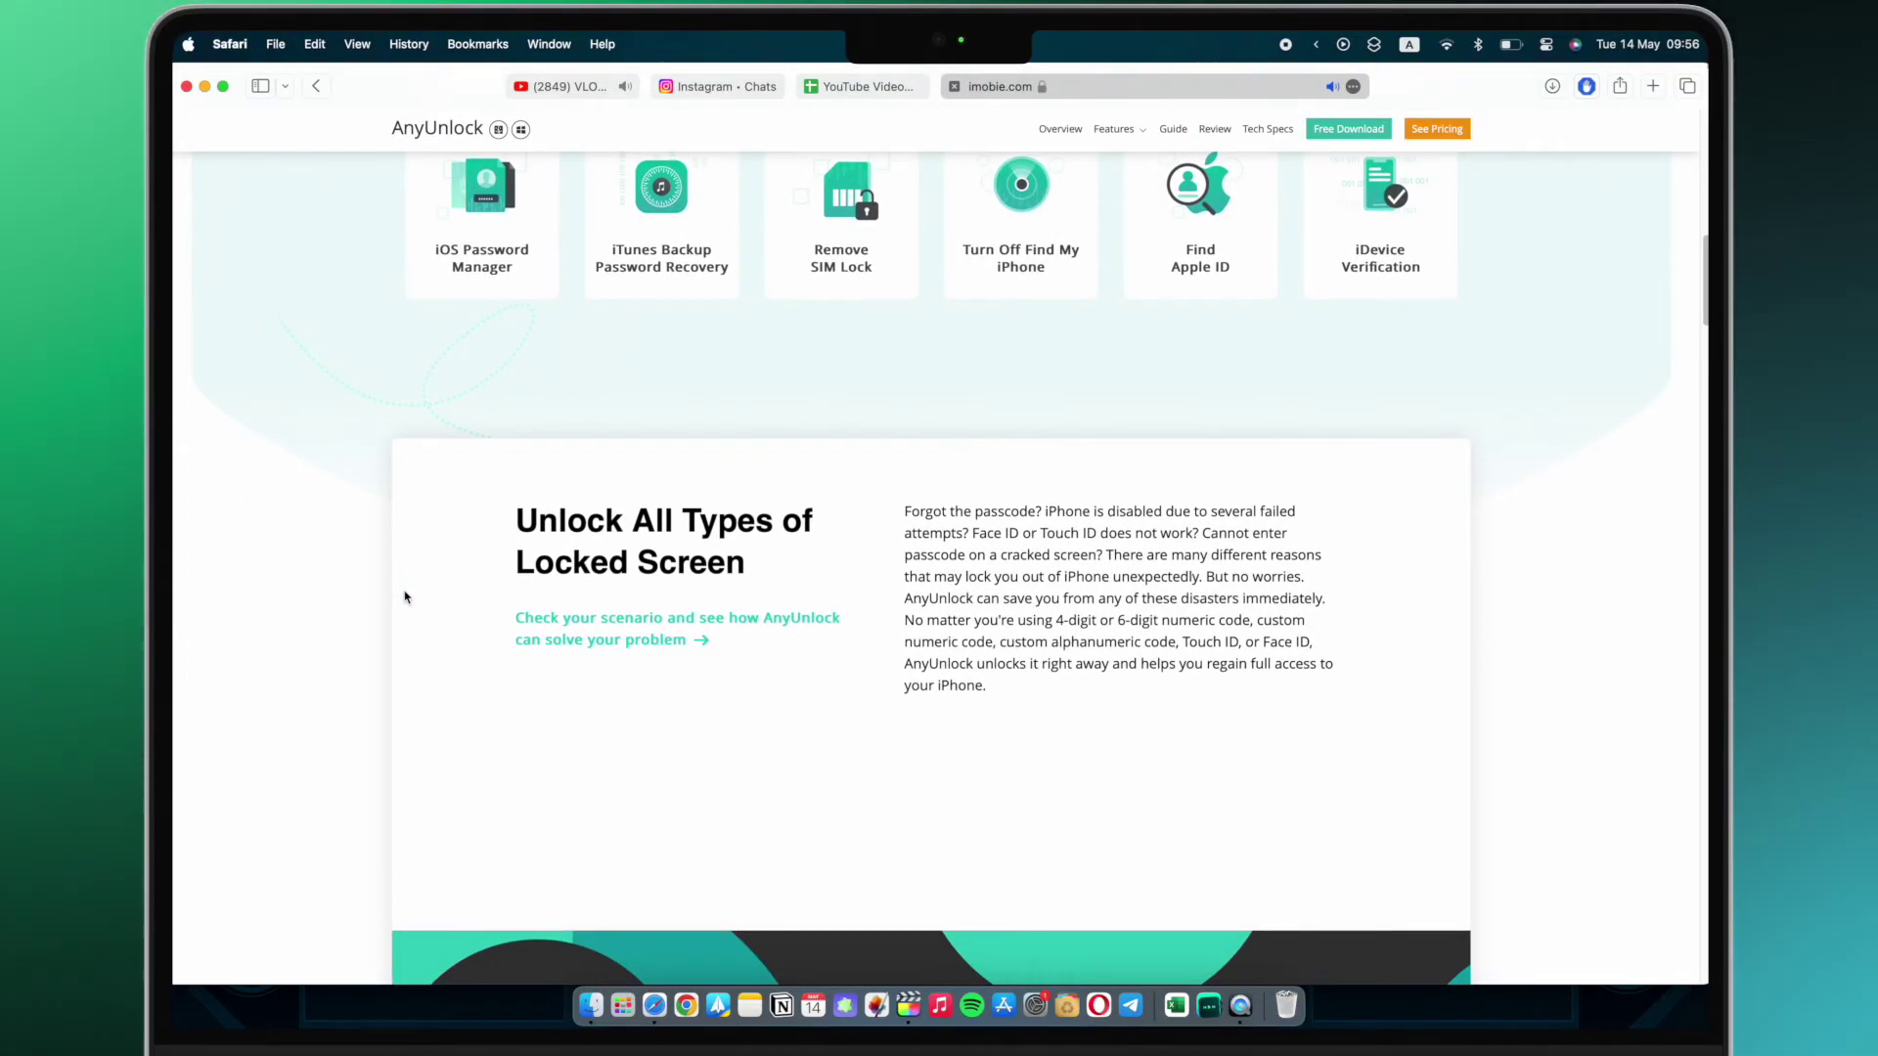
{"action": "scroll", "coordinate": [406, 597], "scroll_direction": "down", "scroll_amount": 2}
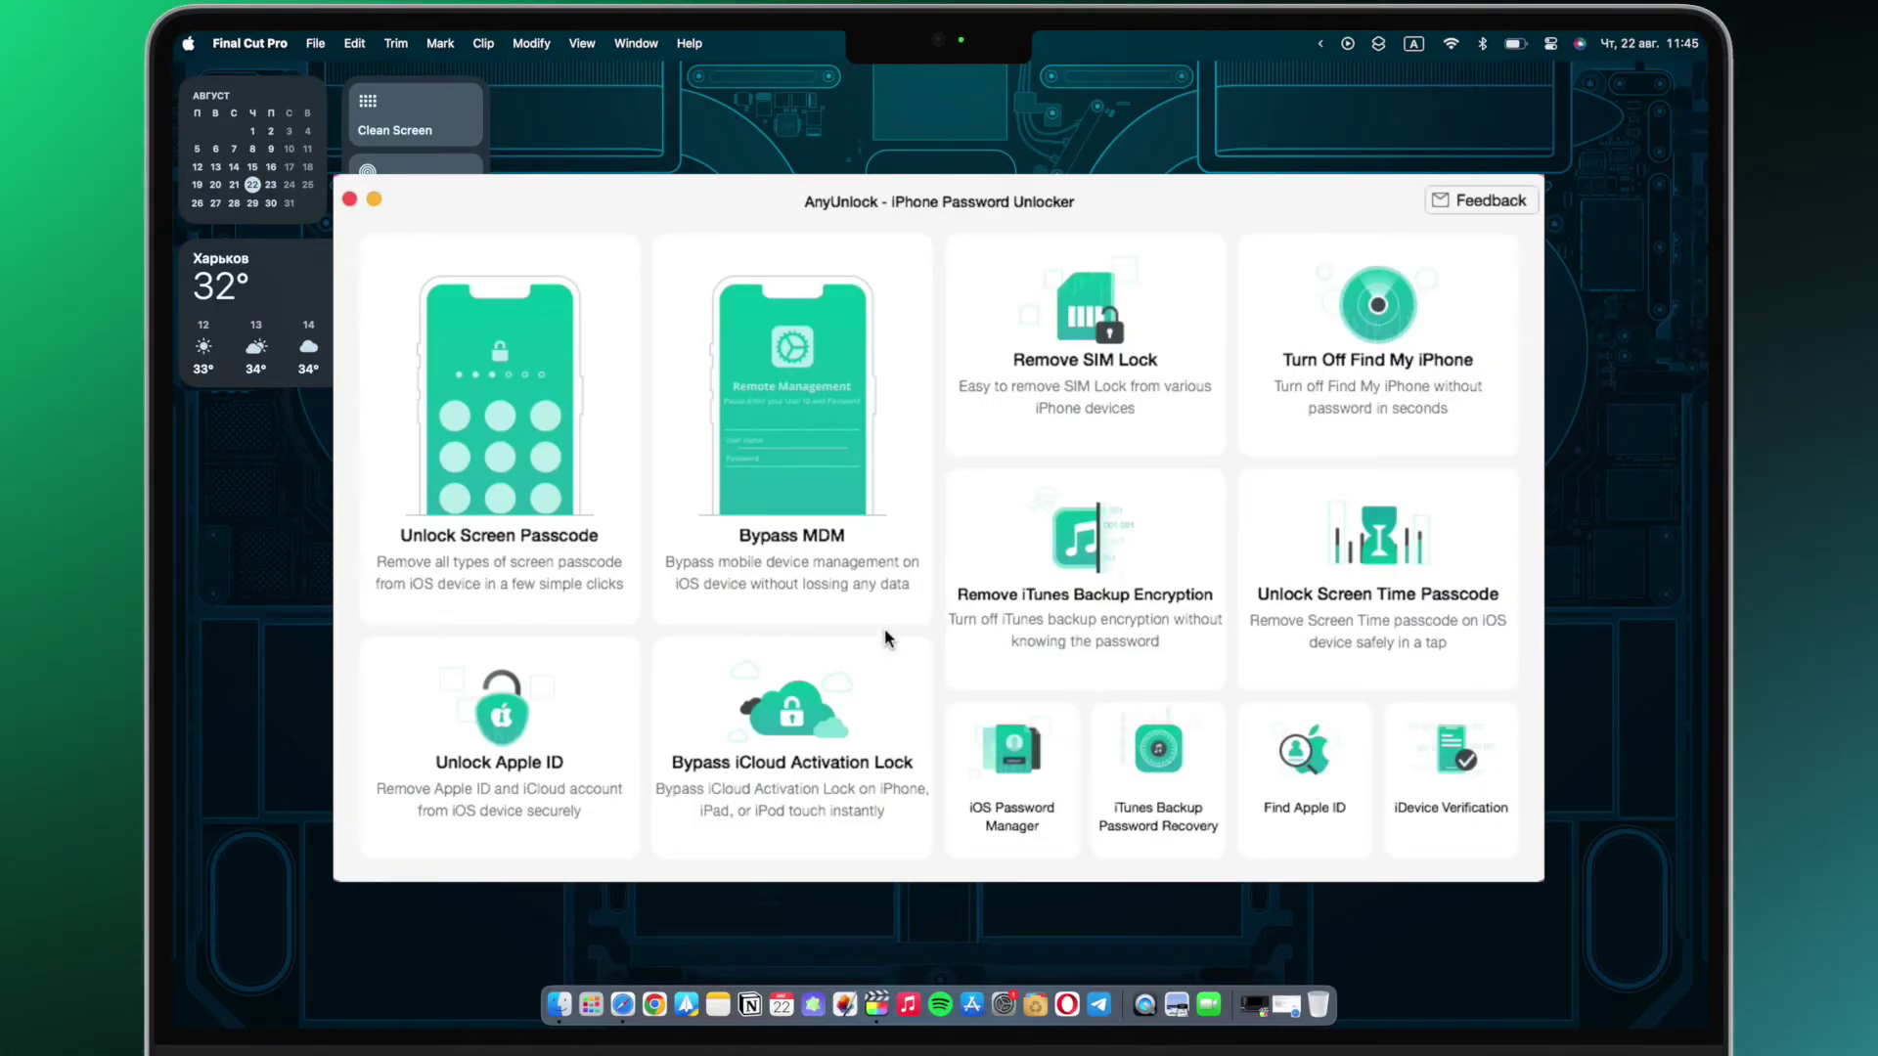
- Run AnyUnlock's Unlock Apple ID on the detected iPad Pro and acknowledge the warning
{"action": "left_click", "coordinate": [565, 736]}
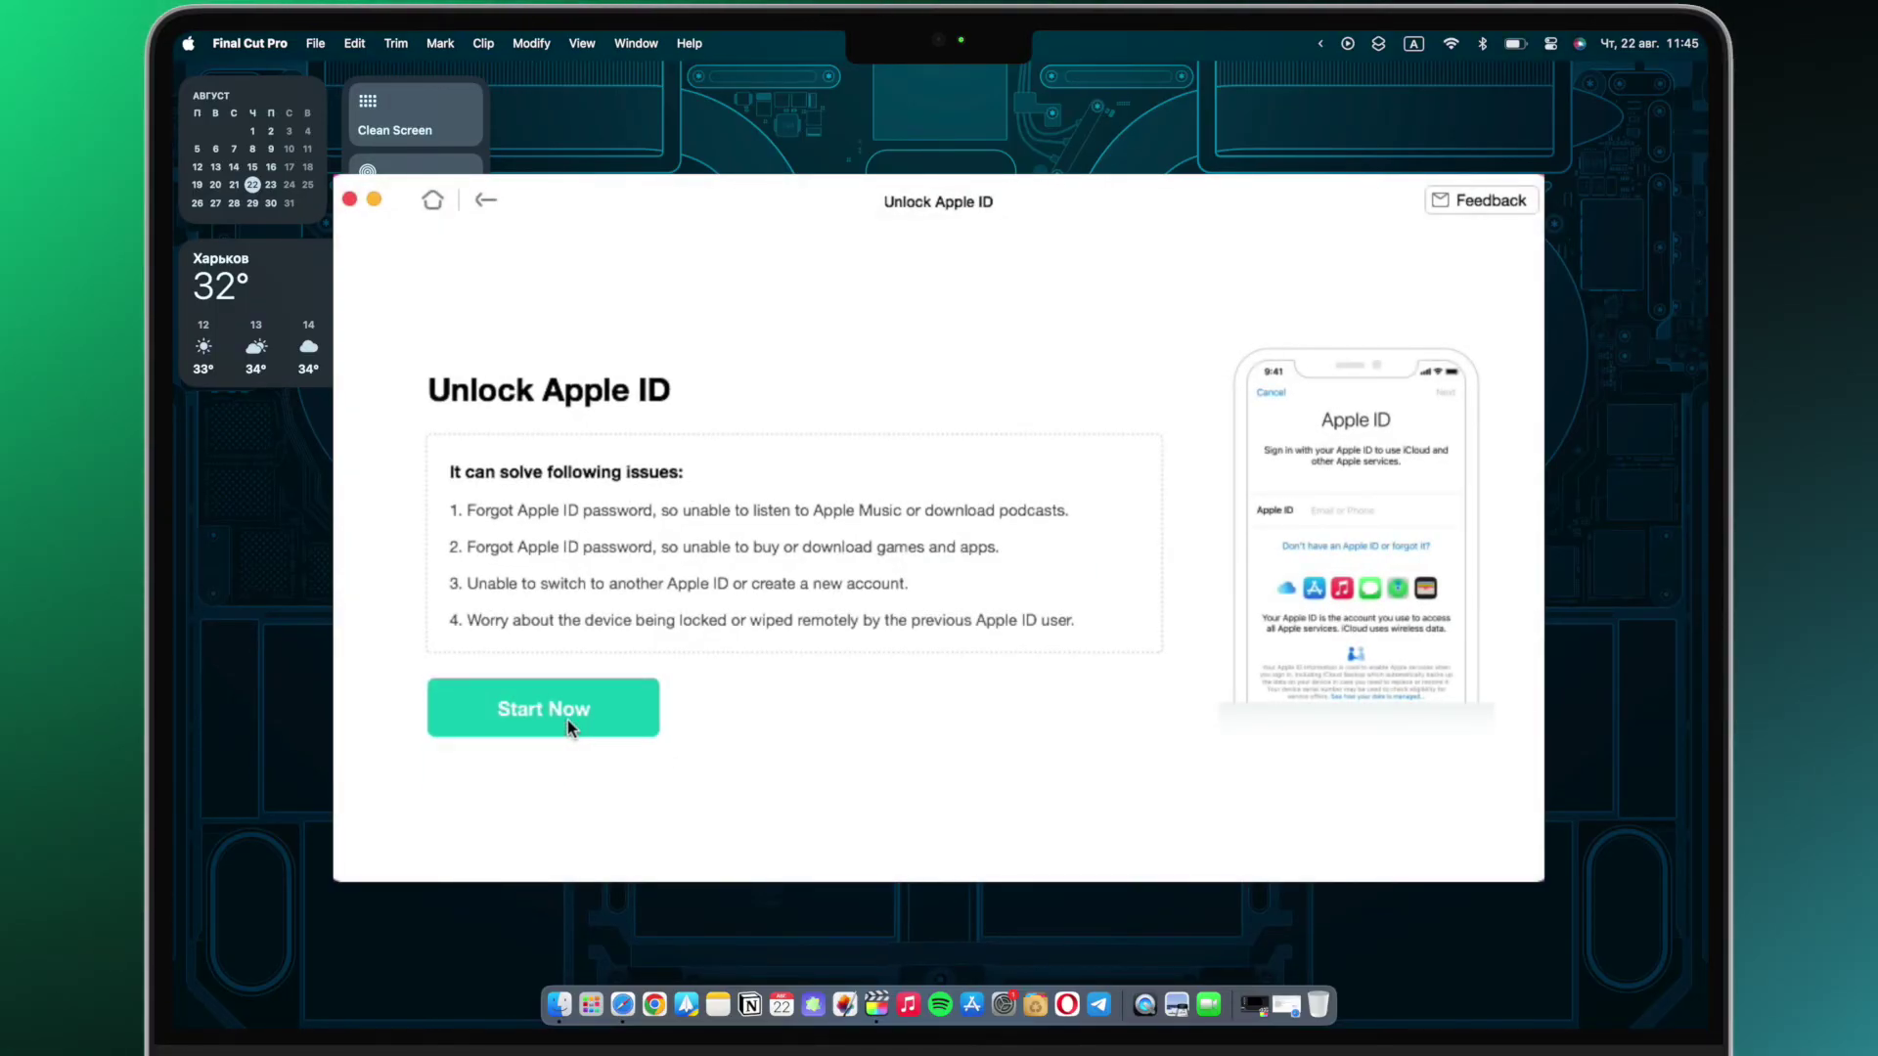
{"action": "left_click", "coordinate": [568, 719]}
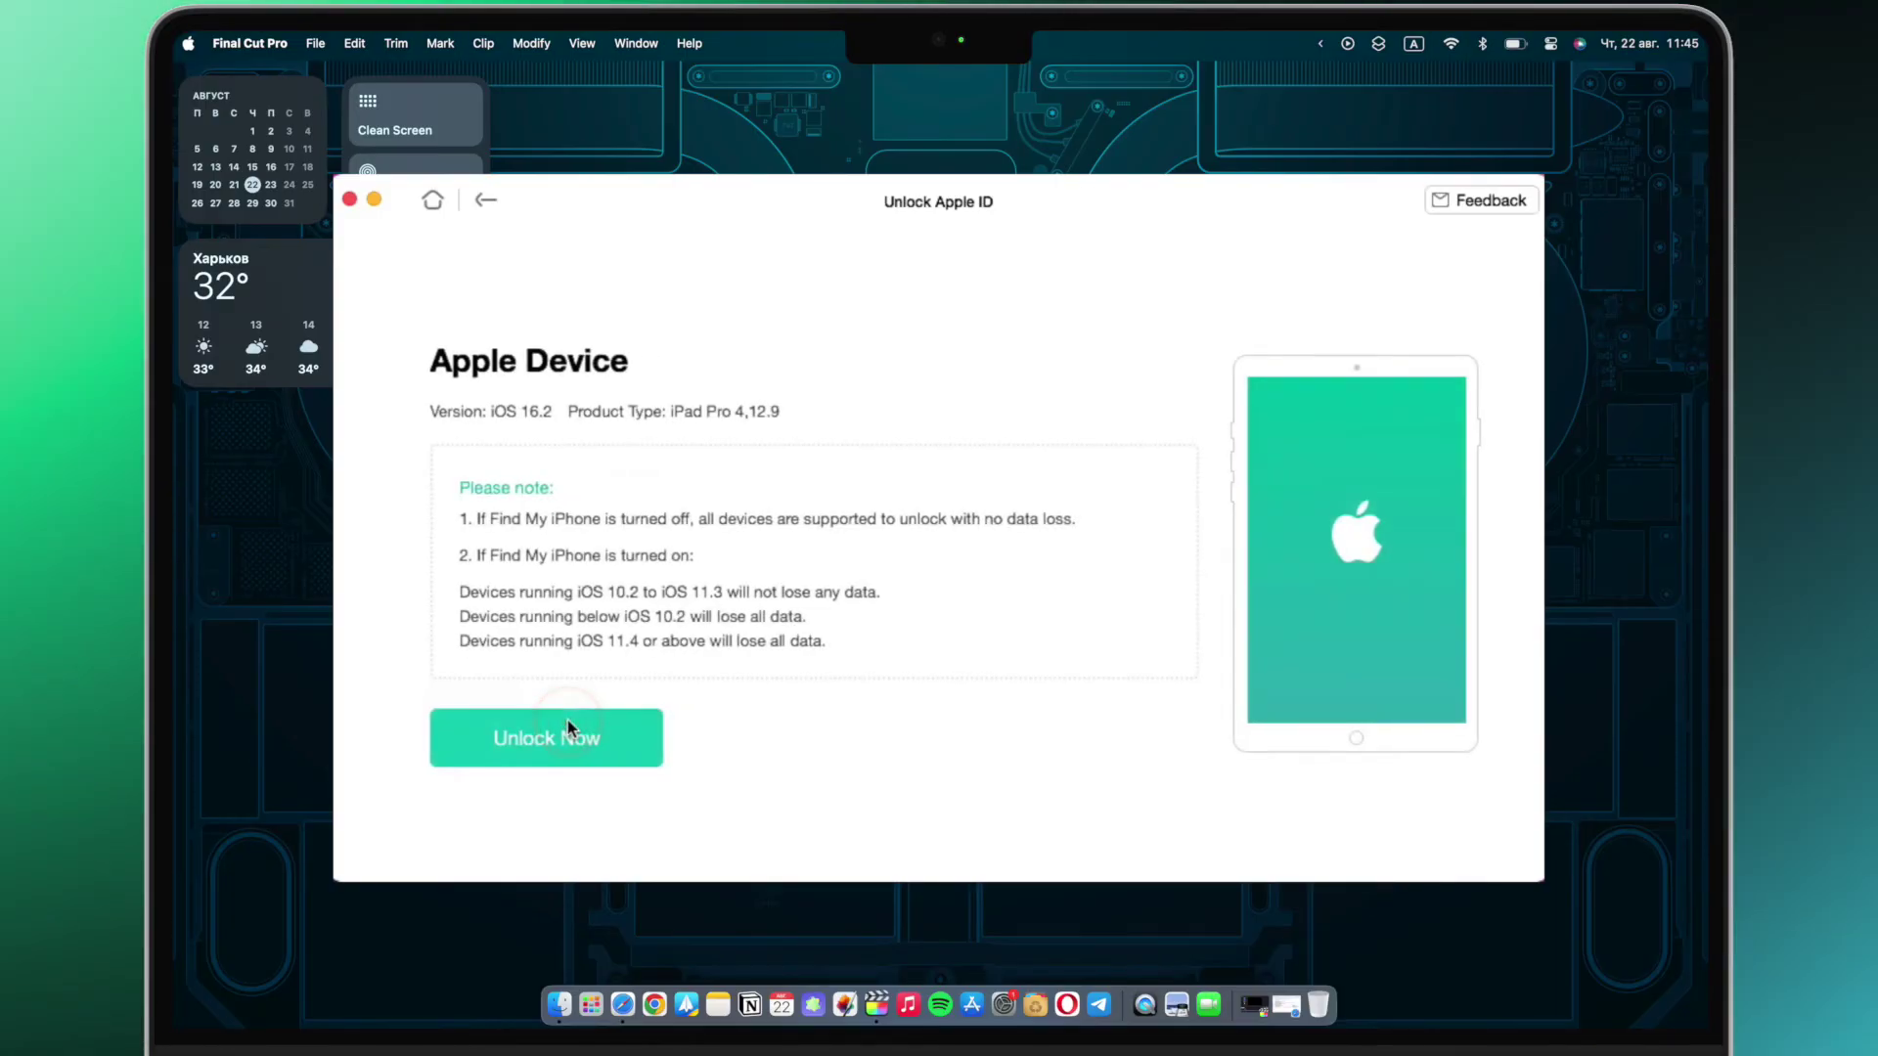
{"action": "left_click", "coordinate": [562, 760]}
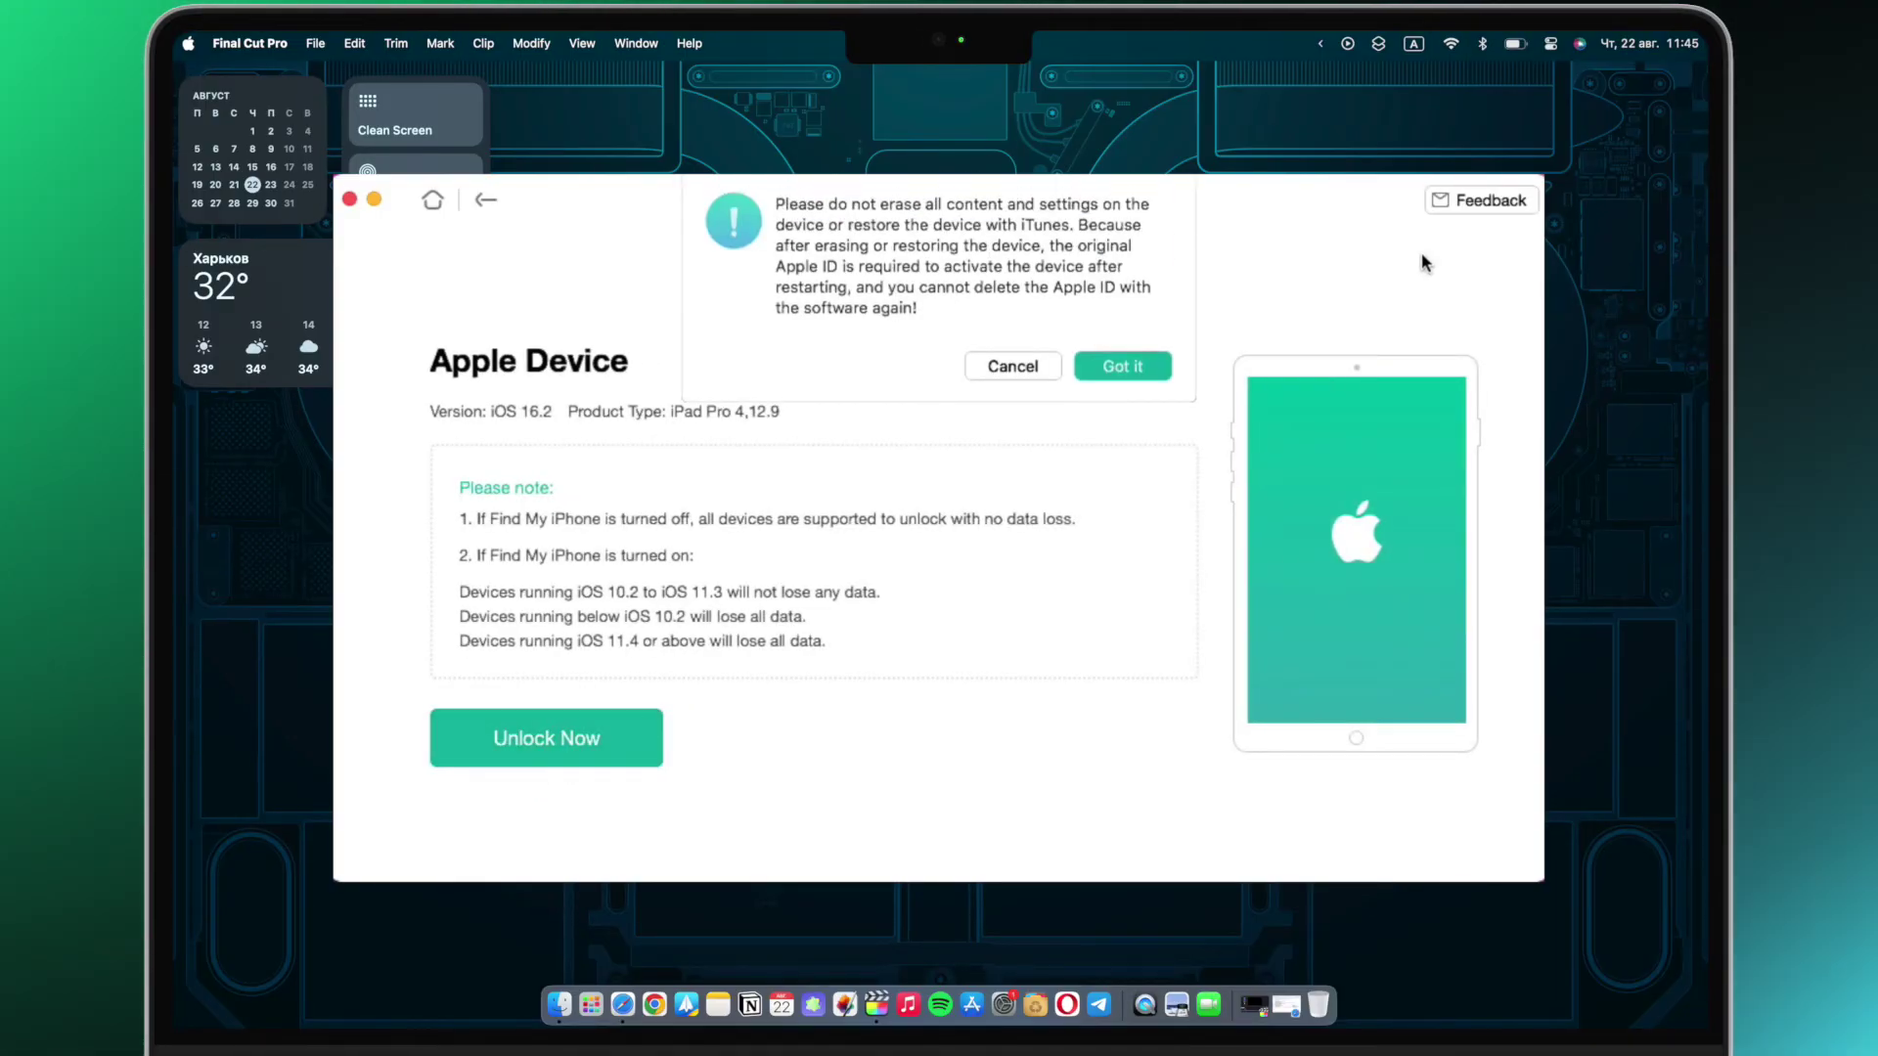
{"action": "left_click", "coordinate": [1153, 365]}
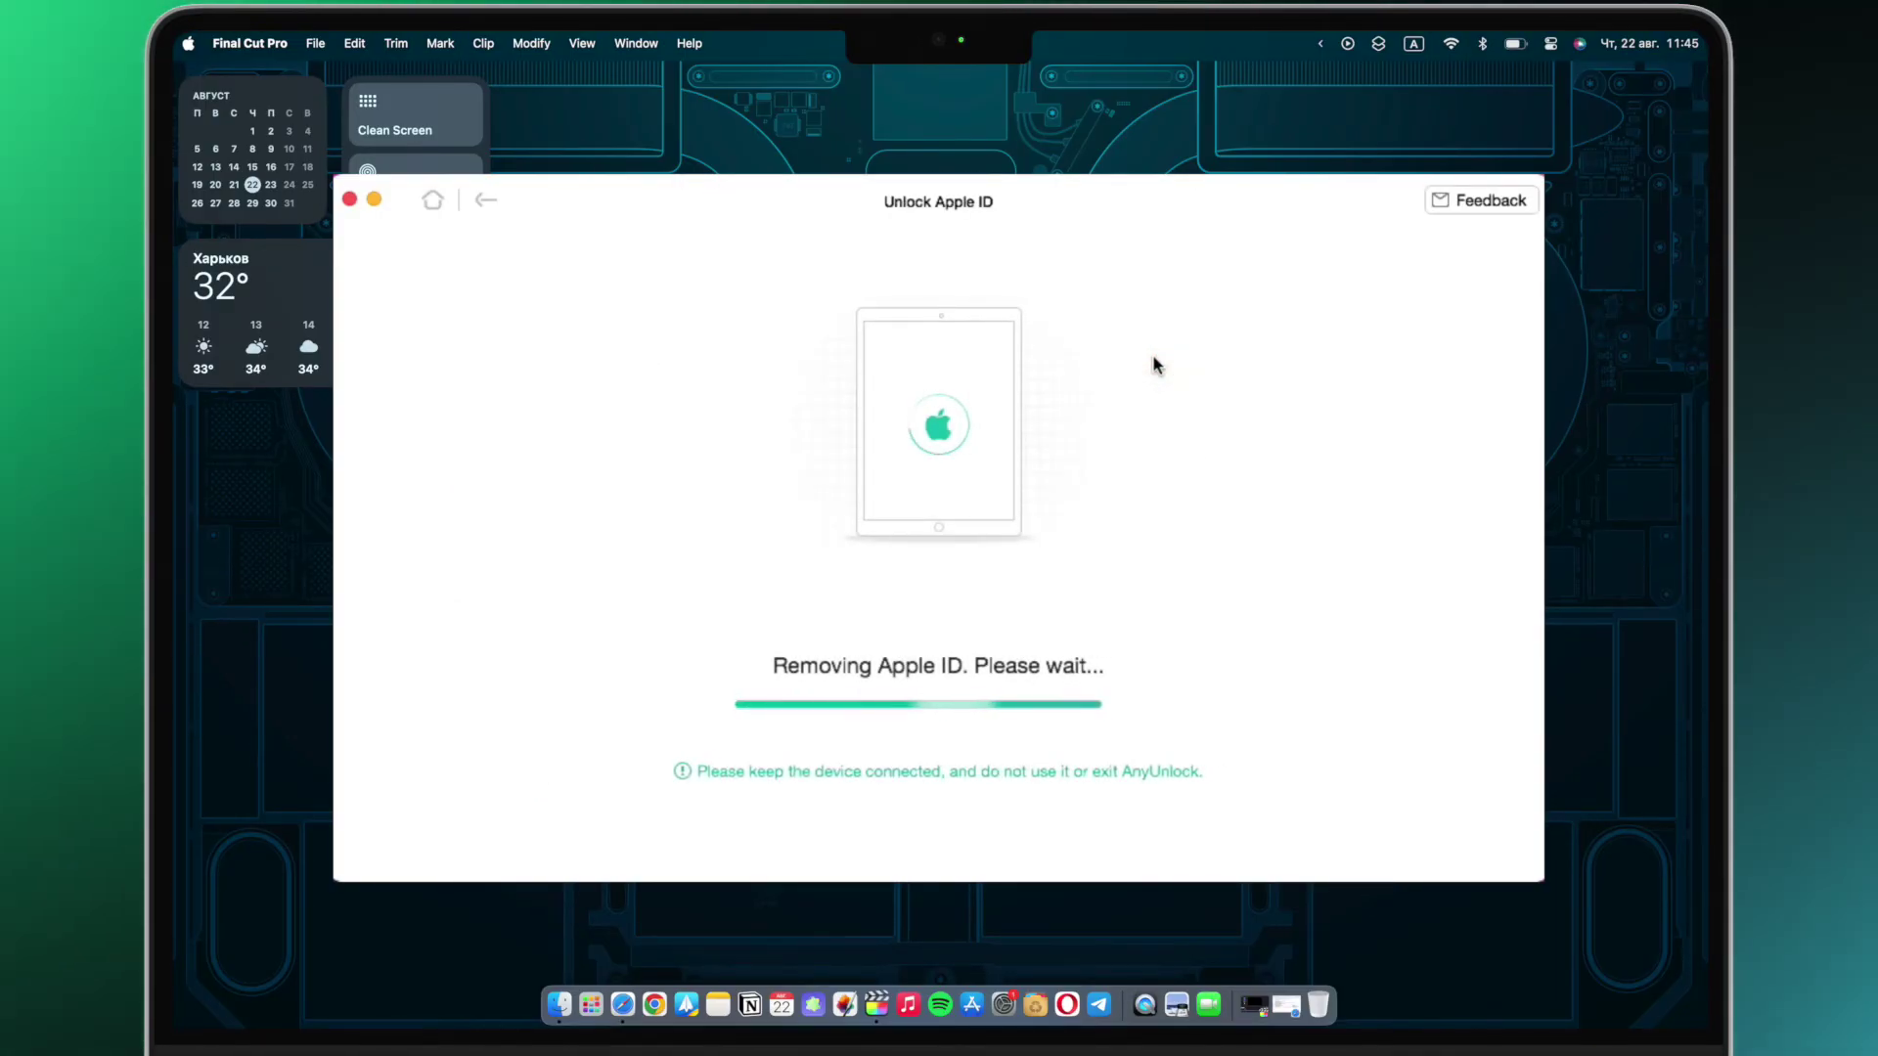